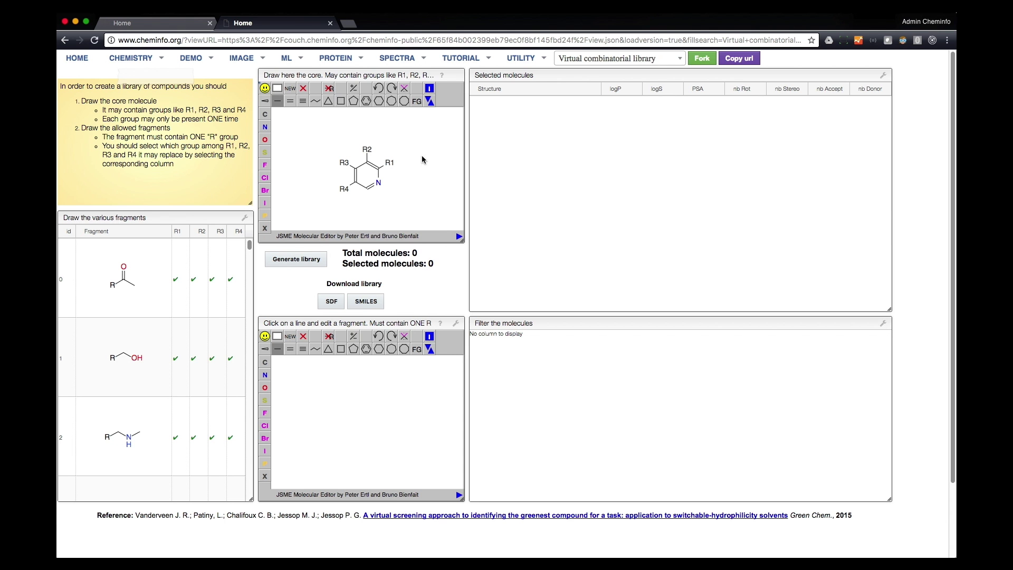
# - Turn fragment 5's ethyl into cyclobutylmethyl and generate the 3872-molecule pyridine library
pyautogui.scroll(-5, 211, 285)
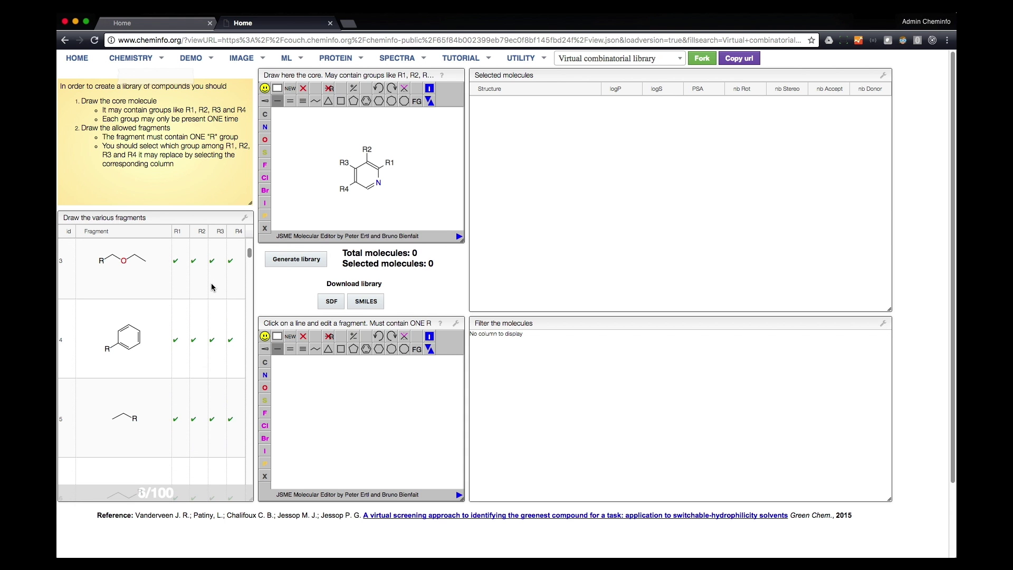
pyautogui.scroll(-1, 211, 285)
pyautogui.click(144, 400)
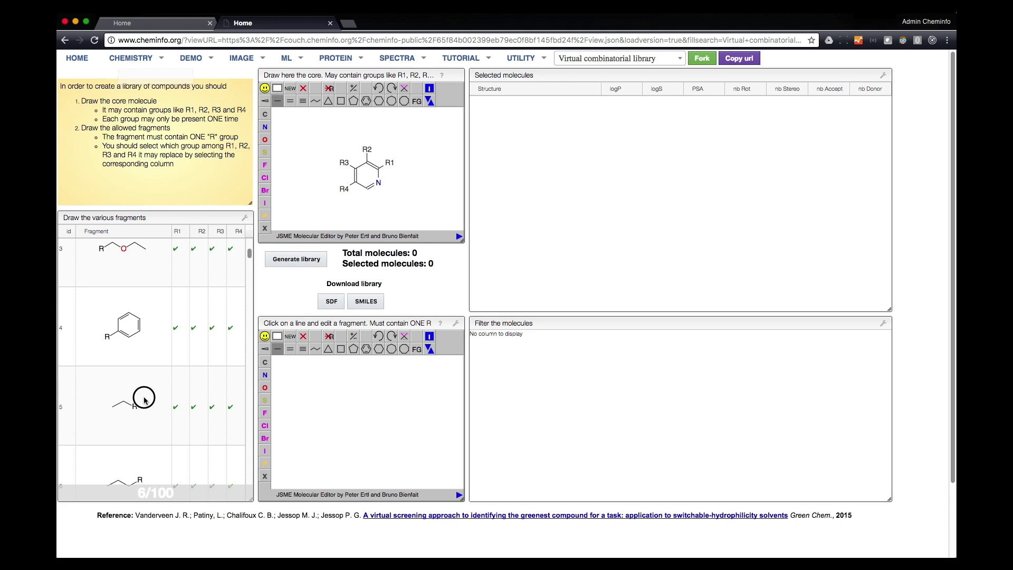
pyautogui.click(341, 351)
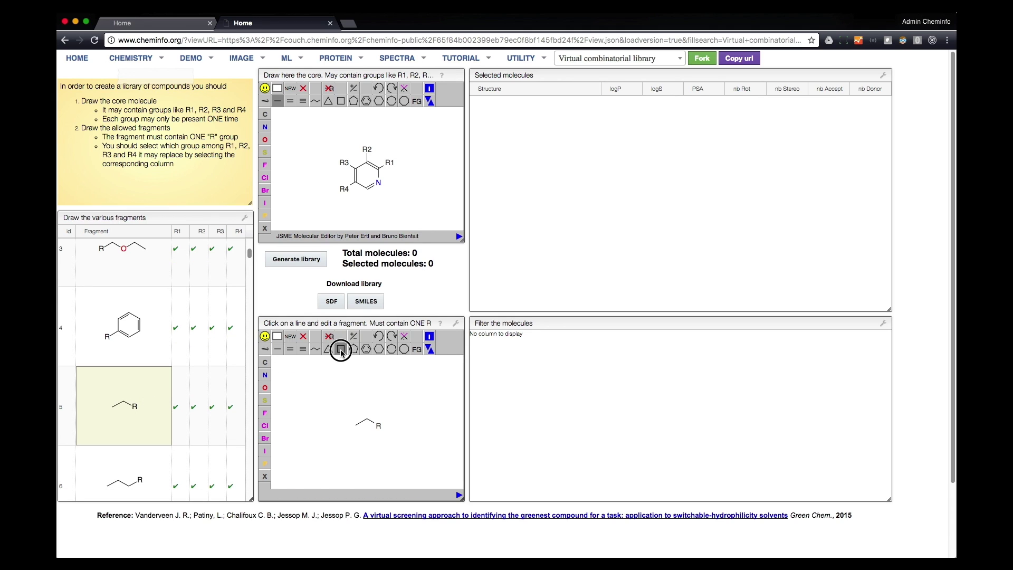
pyautogui.click(355, 424)
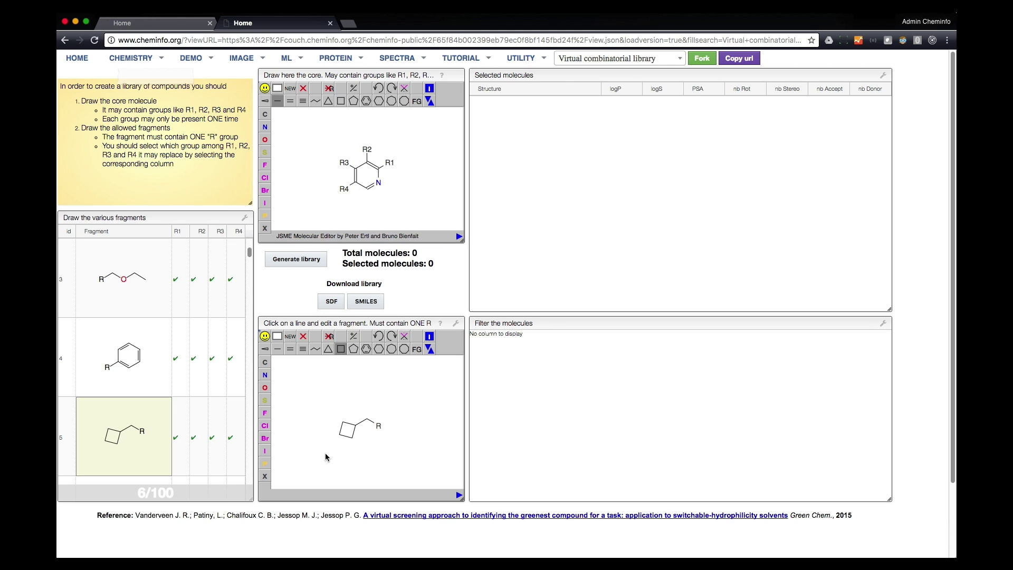
pyautogui.click(314, 262)
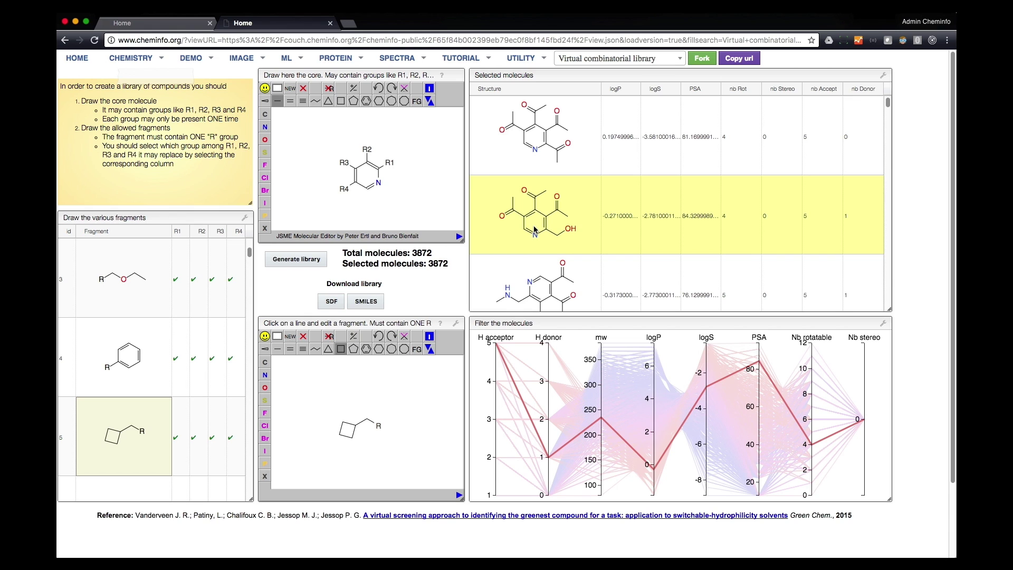
# - Filter the library to logP about 2–3.5 and molecular weight about 250–300
pyautogui.moveTo(888, 109); pyautogui.dragTo(895, 174)
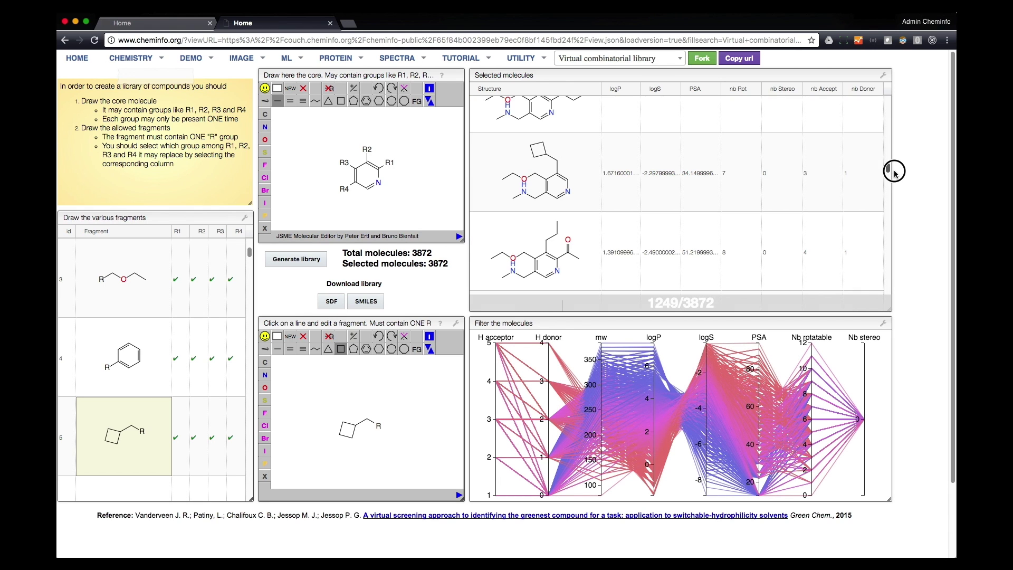
pyautogui.moveTo(652, 412); pyautogui.dragTo(655, 432)
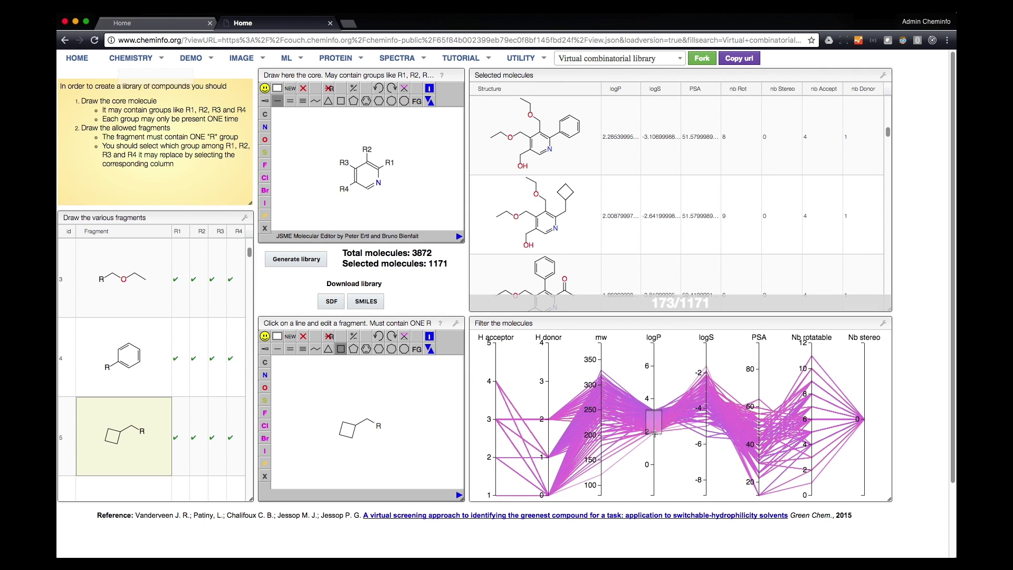
pyautogui.moveTo(602, 379); pyautogui.dragTo(603, 410)
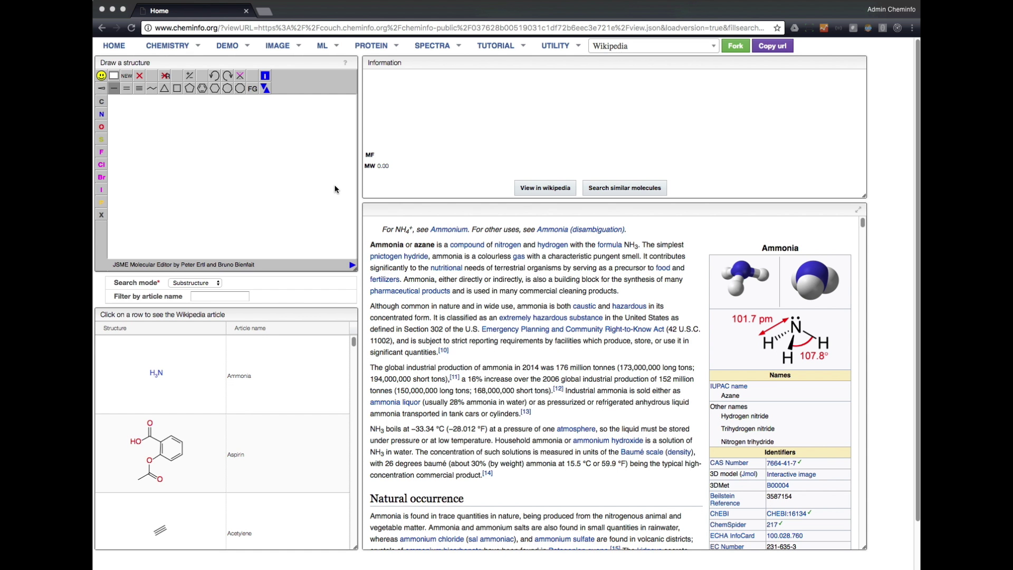
# - Draw naphthalene in the JSME editor by fusing a second benzene ring onto the first
pyautogui.click(202, 89)
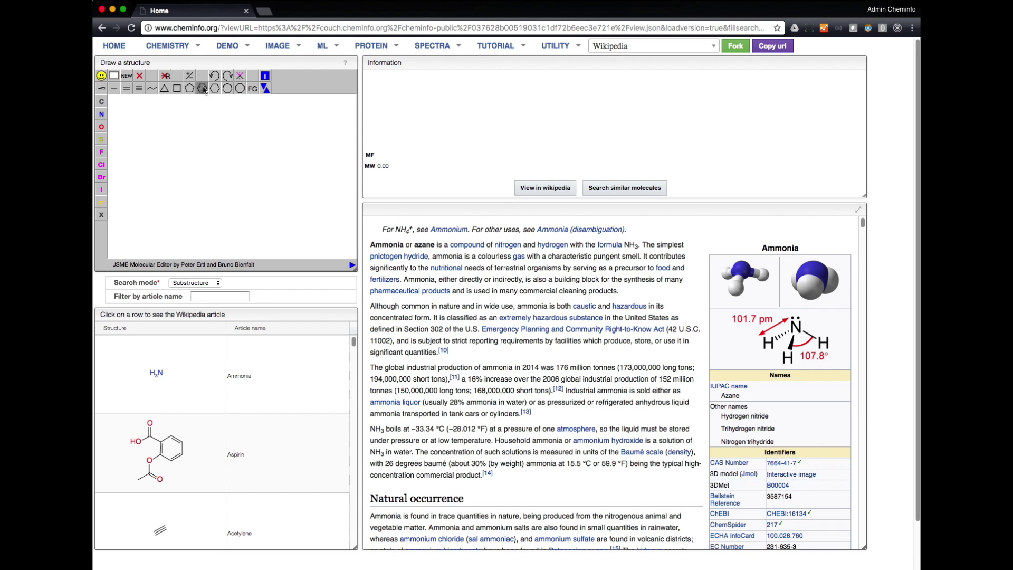
pyautogui.click(203, 168)
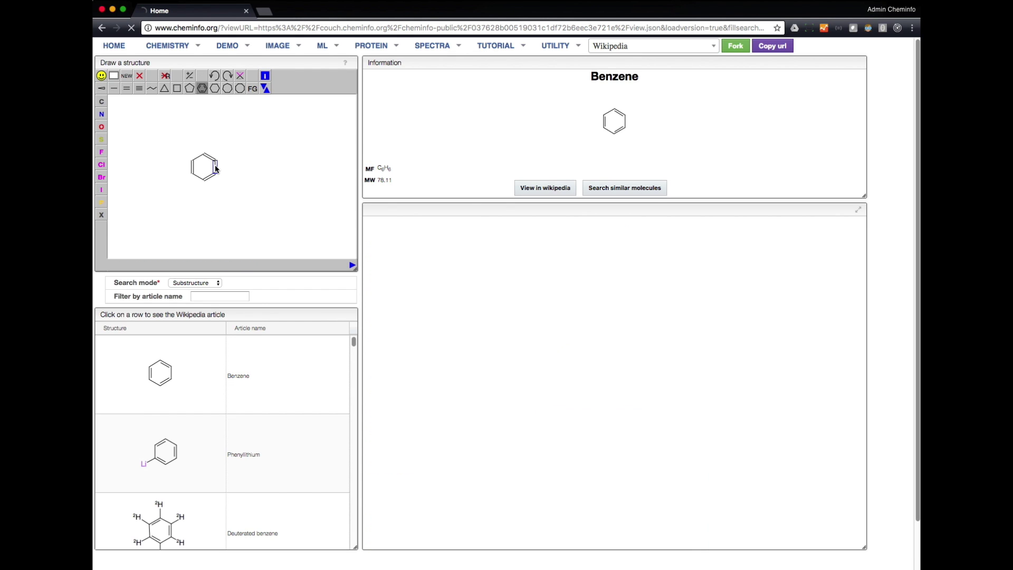
pyautogui.click(215, 169)
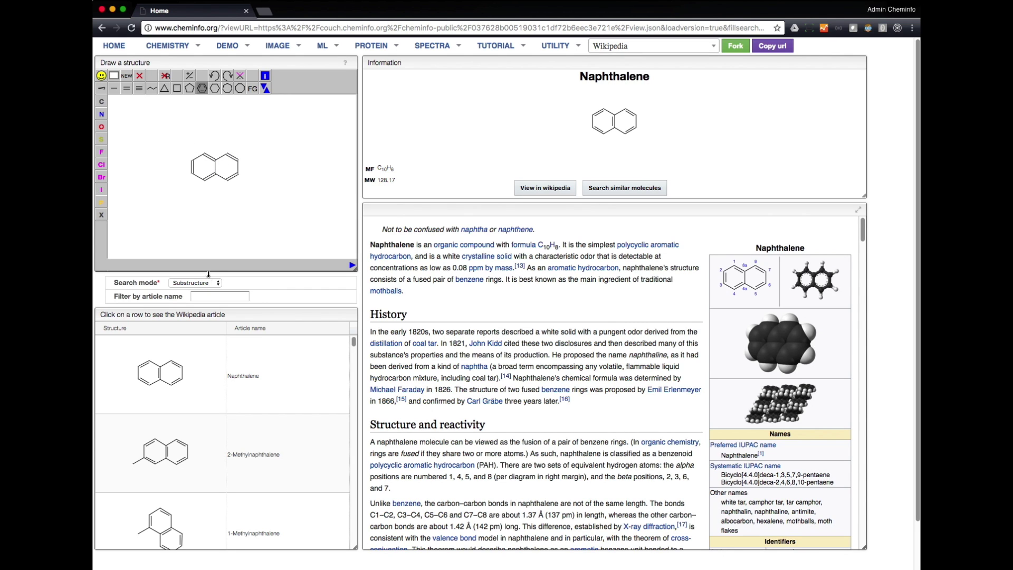
pyautogui.scroll(-3, 220, 393)
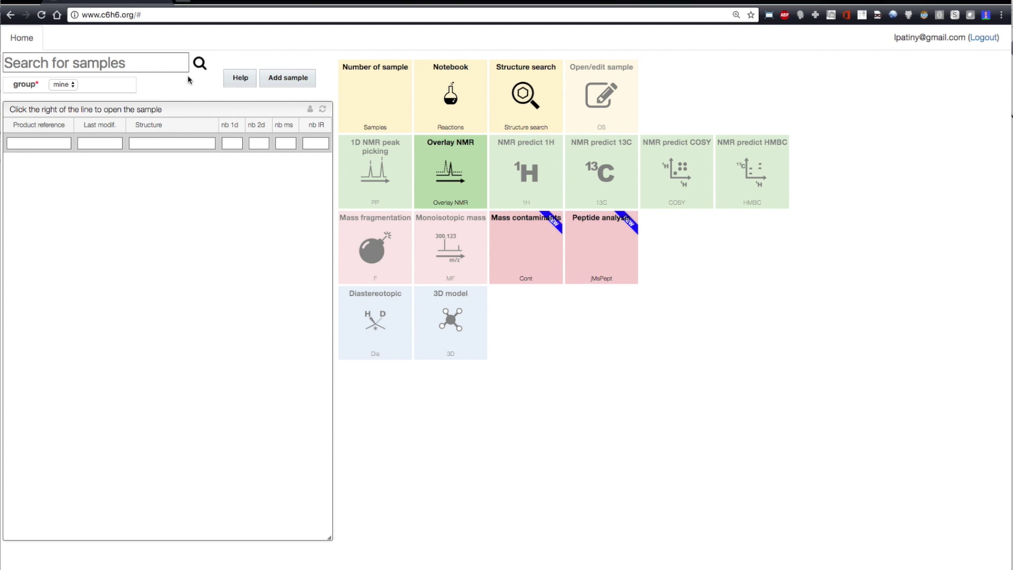
# - Add a new sample and draw ethylbenzene as its structure
pyautogui.click(280, 79)
pyautogui.click(128, 188)
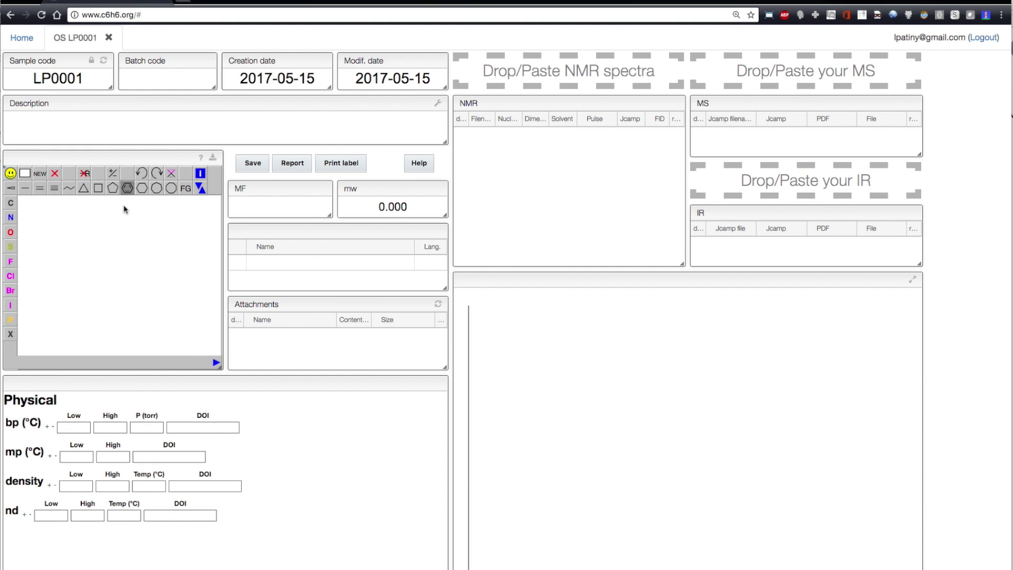
pyautogui.click(89, 261)
pyautogui.click(26, 188)
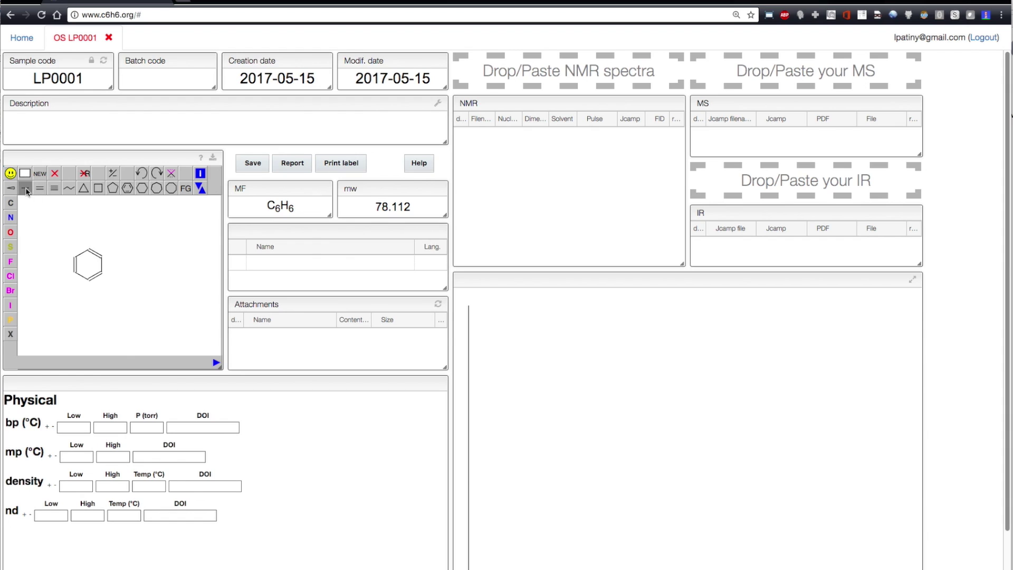
pyautogui.click(102, 257)
pyautogui.click(115, 252)
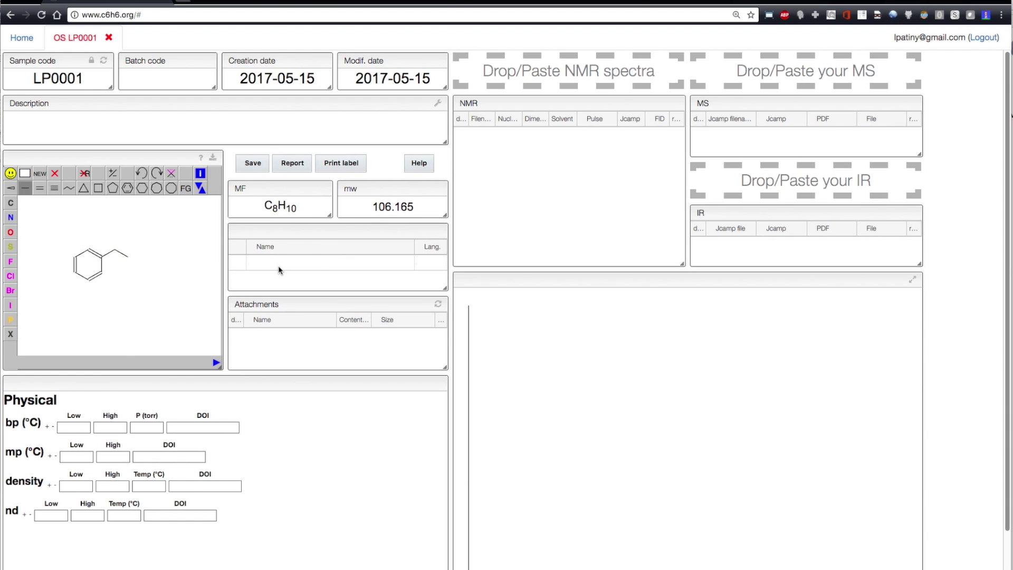
# - Attach the 28.jdx 1H NMR file to the sample, display it and zoom into a region
pyautogui.moveTo(1010, 137); pyautogui.dragTo(621, 72)
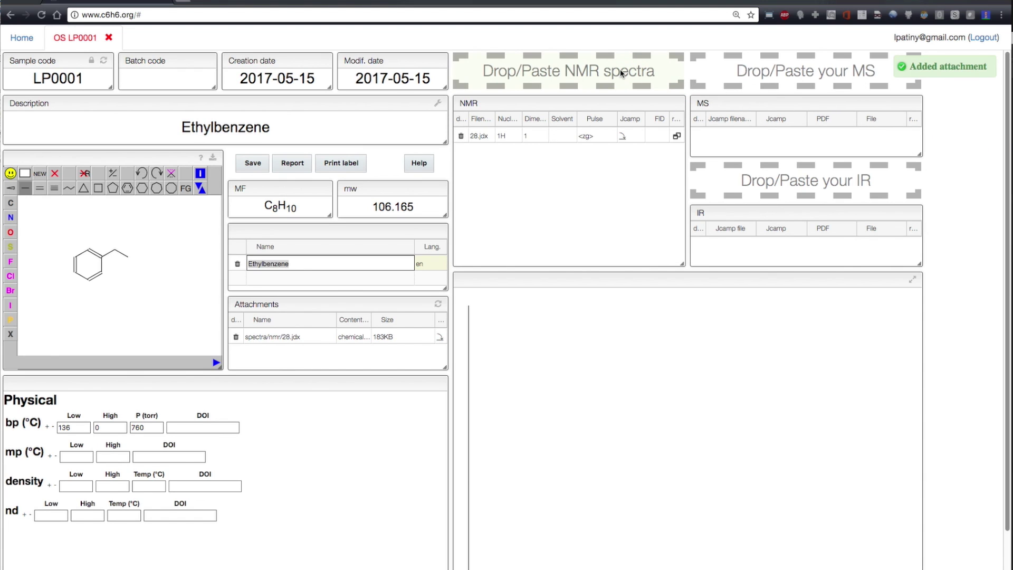
pyautogui.click(480, 137)
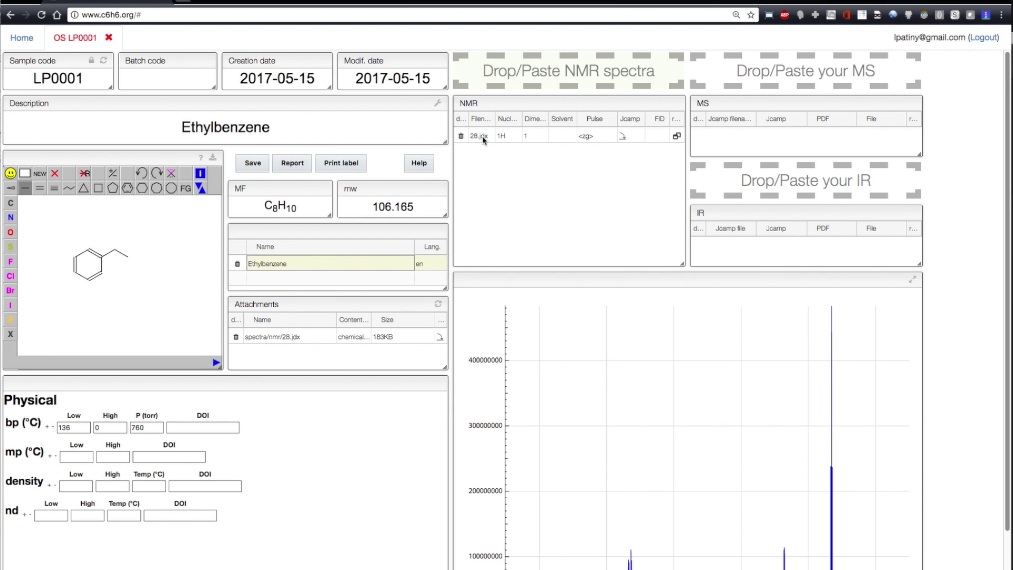
pyautogui.scroll(-1, 642, 192)
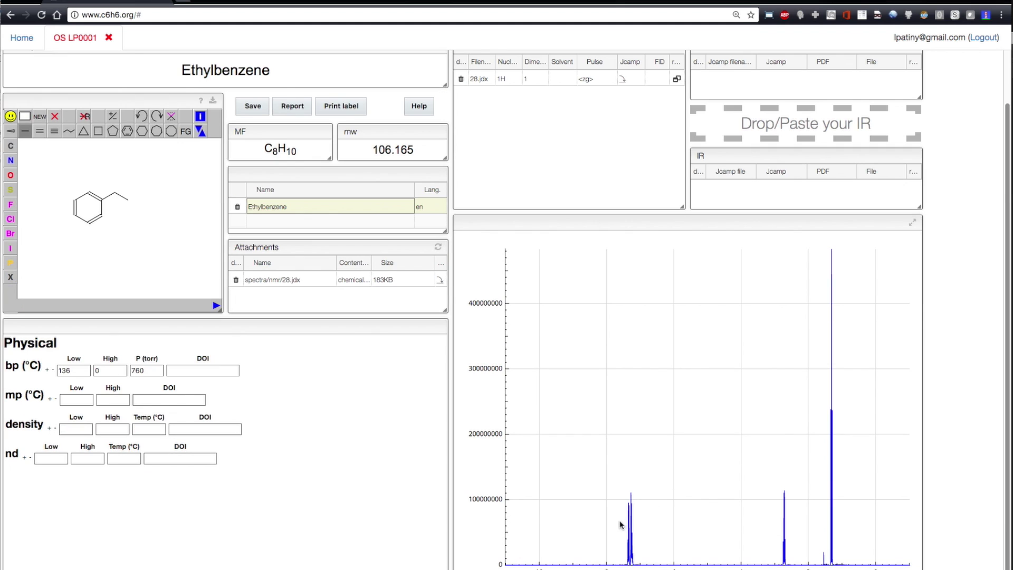
pyautogui.moveTo(620, 524); pyautogui.dragTo(738, 517)
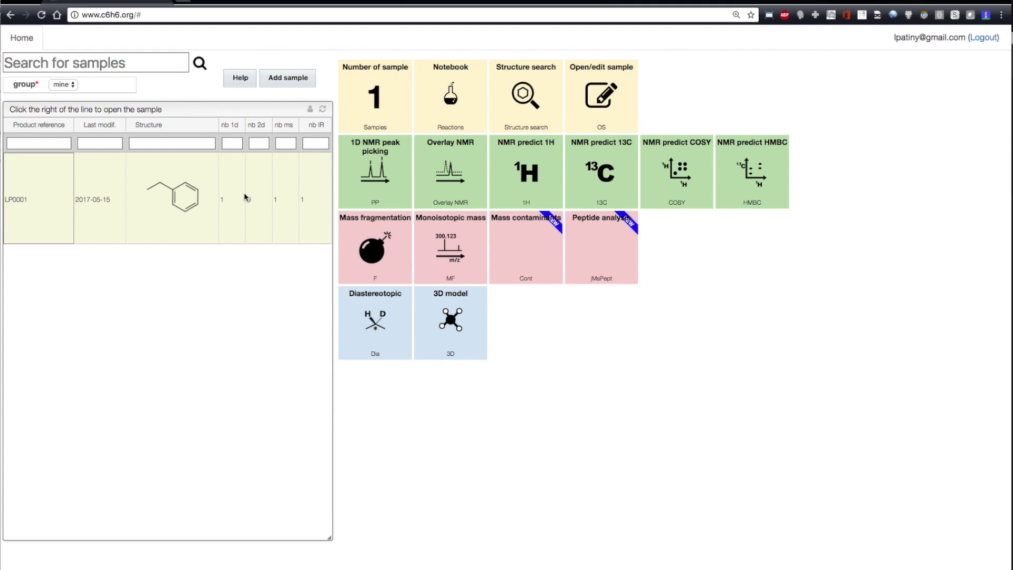
# - Superimpose the experimental mass spectrum and cleave both ethyl bonds of ethylbenzene
pyautogui.click(372, 244)
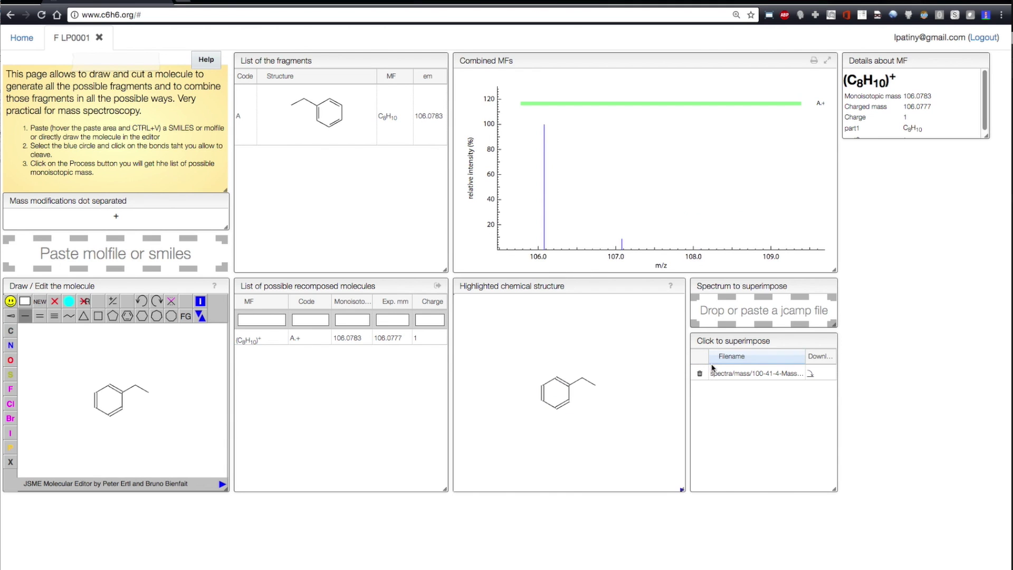
pyautogui.click(715, 372)
pyautogui.click(69, 300)
pyautogui.click(129, 393)
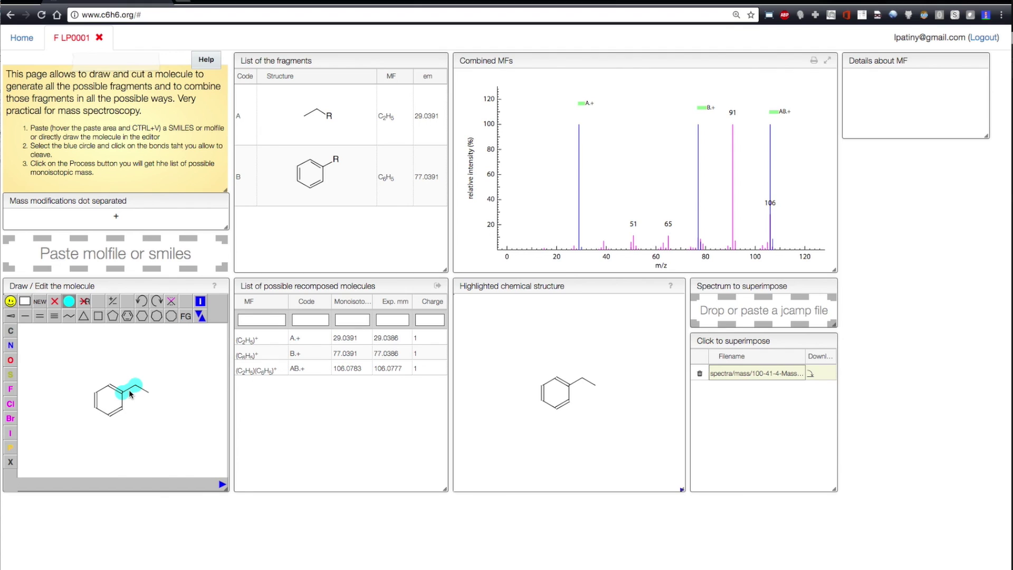
pyautogui.click(141, 392)
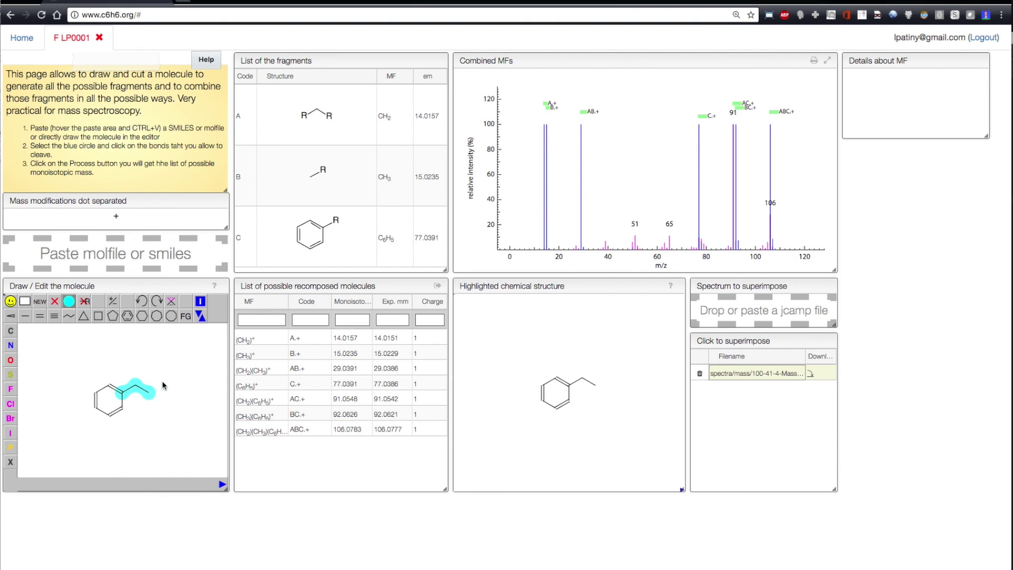
# - Zoom the mass spectrum to m/z about 85–96
pyautogui.moveTo(295, 355)
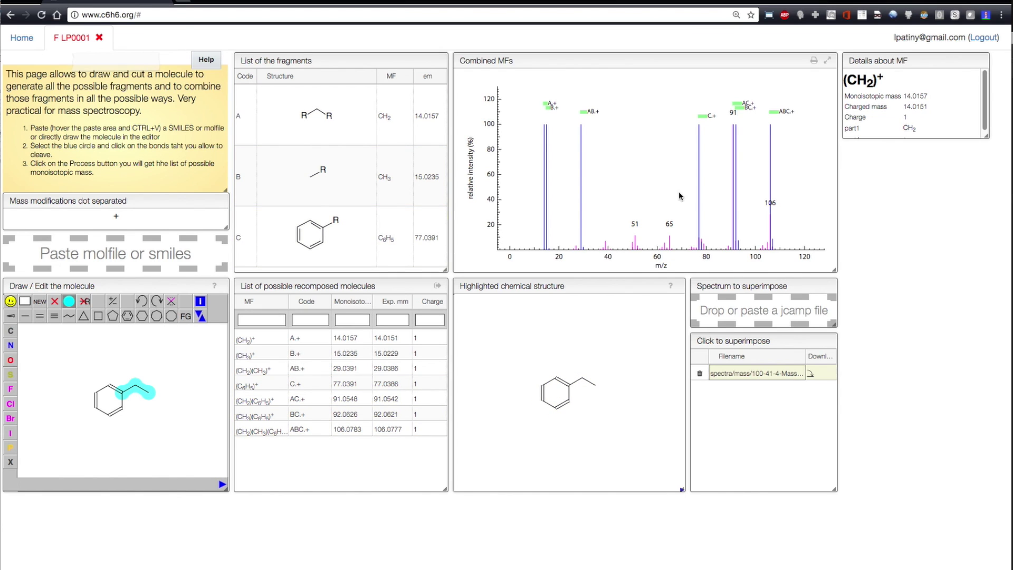
pyautogui.moveTo(717, 203); pyautogui.dragTo(743, 207)
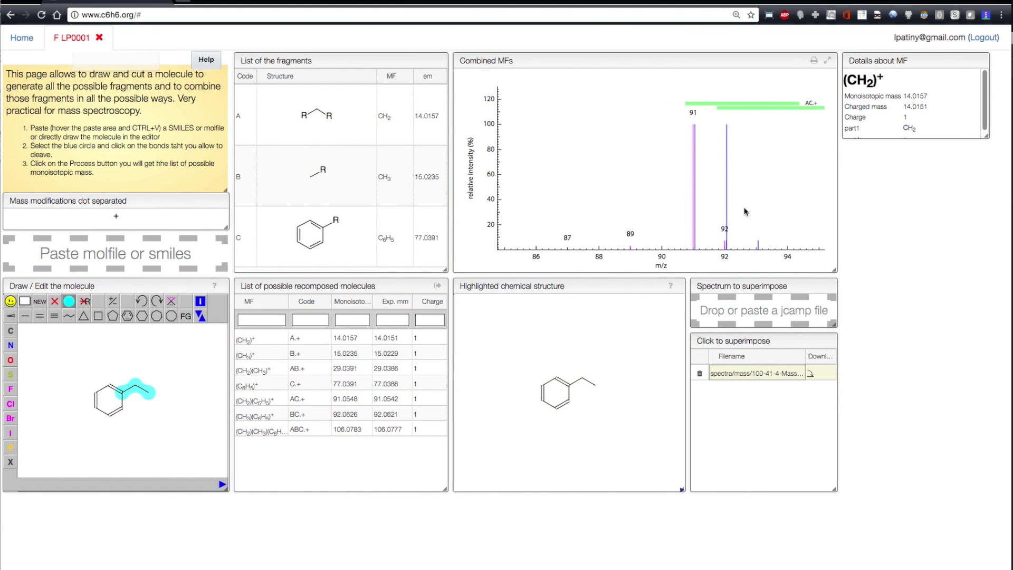
pyautogui.moveTo(701, 105)
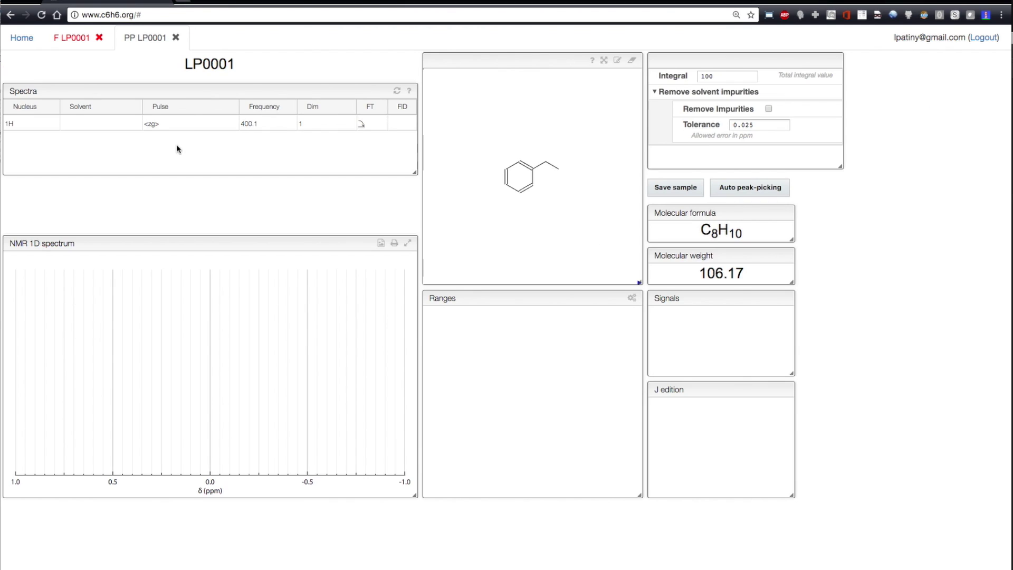
# - Peak-pick LP0001's 1H spectrum, zoom the aromatic peaks near 7.3 ppm, and select the description line
pyautogui.click(178, 129)
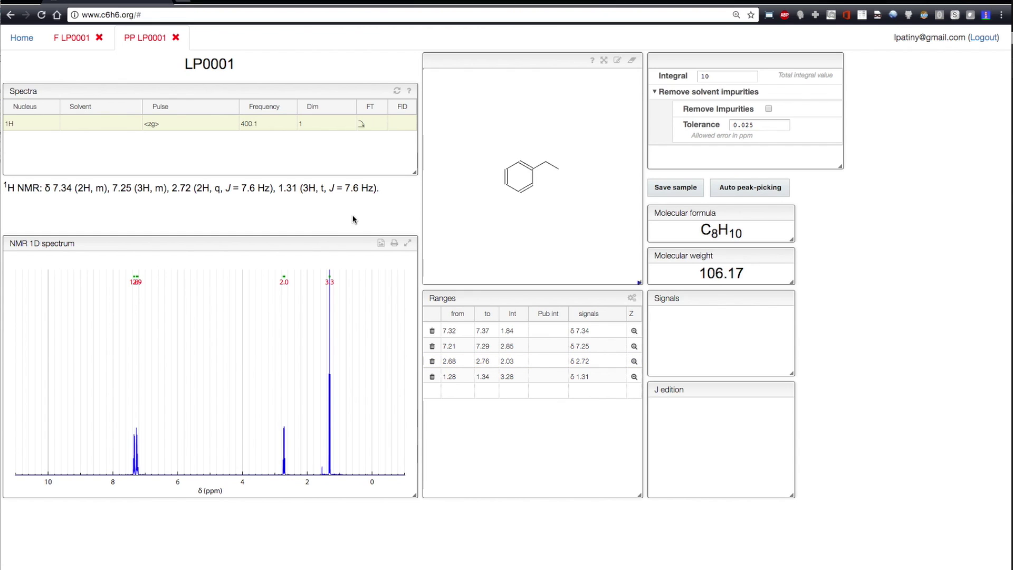
pyautogui.moveTo(122, 357); pyautogui.dragTo(148, 359)
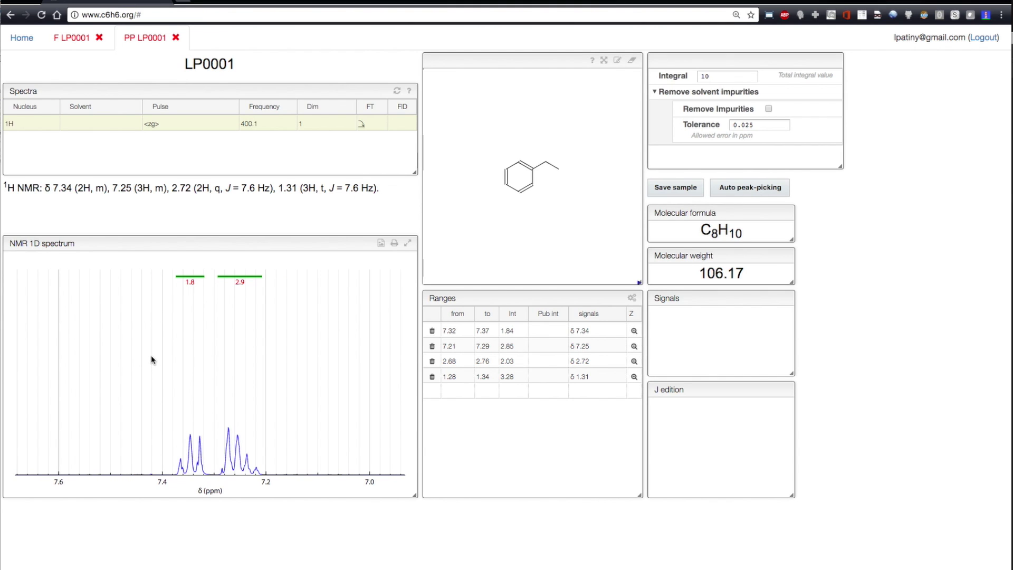
pyautogui.moveTo(7, 188); pyautogui.dragTo(237, 207)
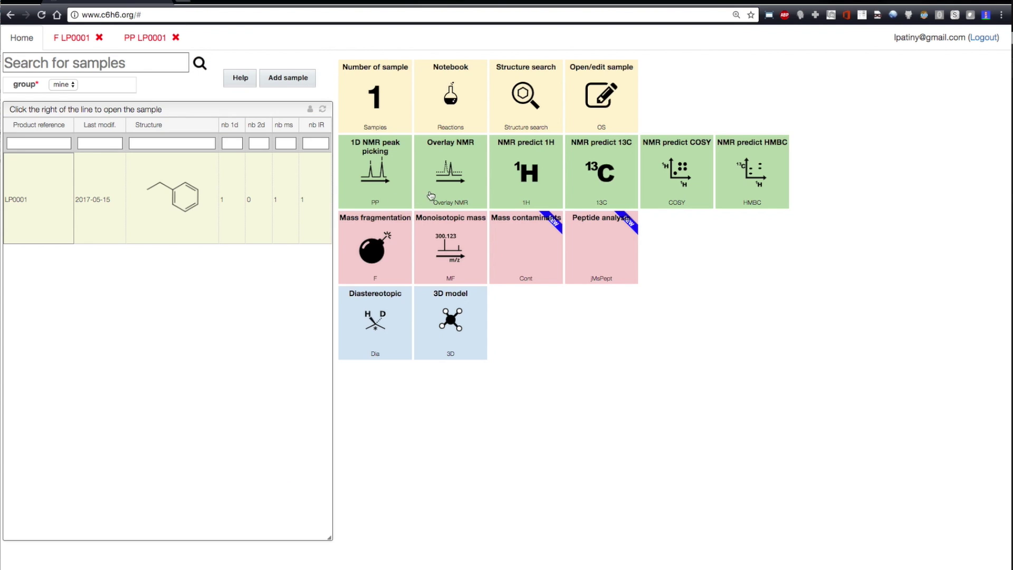
# - Overlay the predicted and measured 1H NMR of LP0001, zoom to 2.2–3.1 ppm, then view its 3D model
pyautogui.click(539, 178)
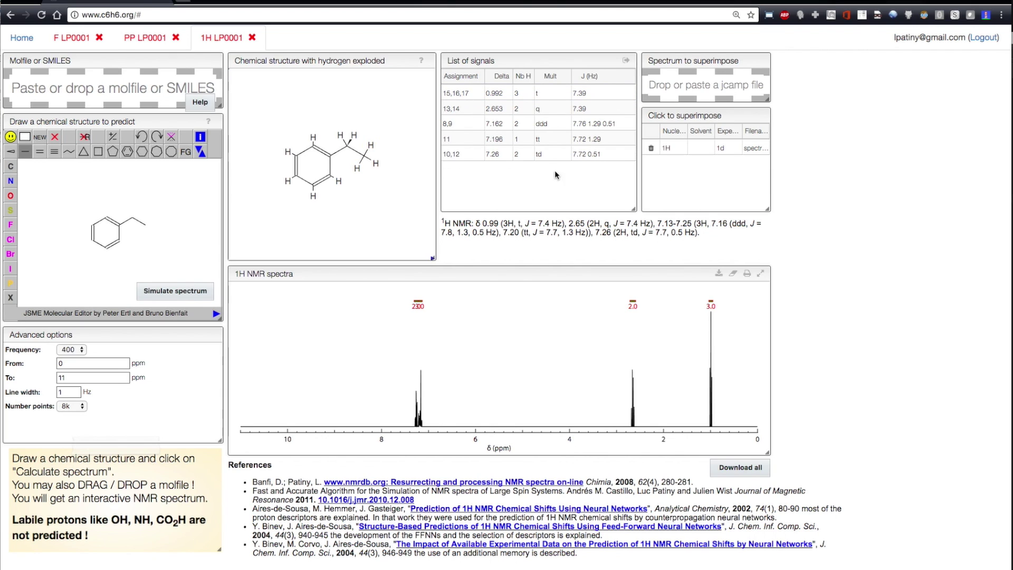
pyautogui.click(667, 149)
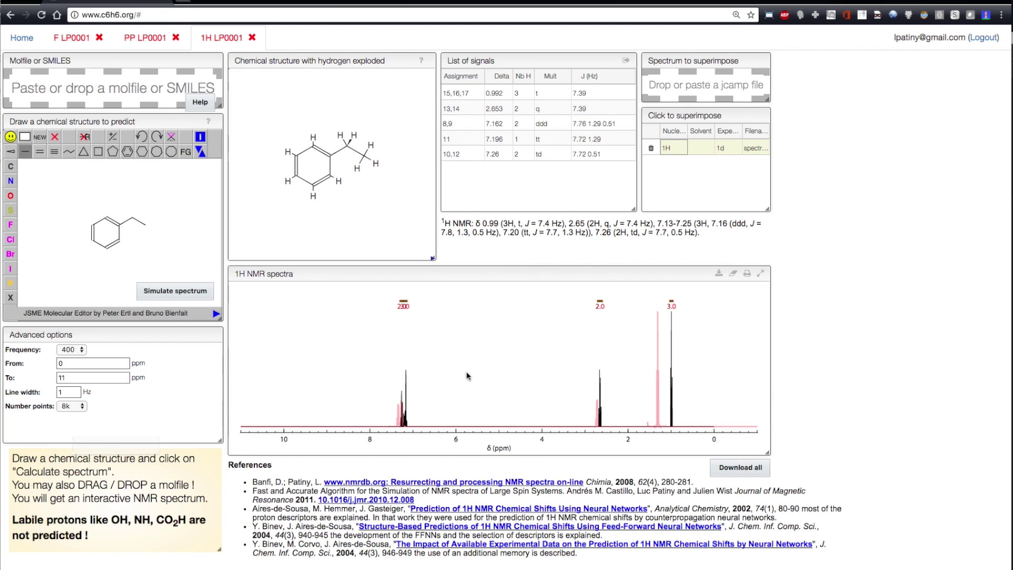
pyautogui.moveTo(579, 425); pyautogui.dragTo(621, 425)
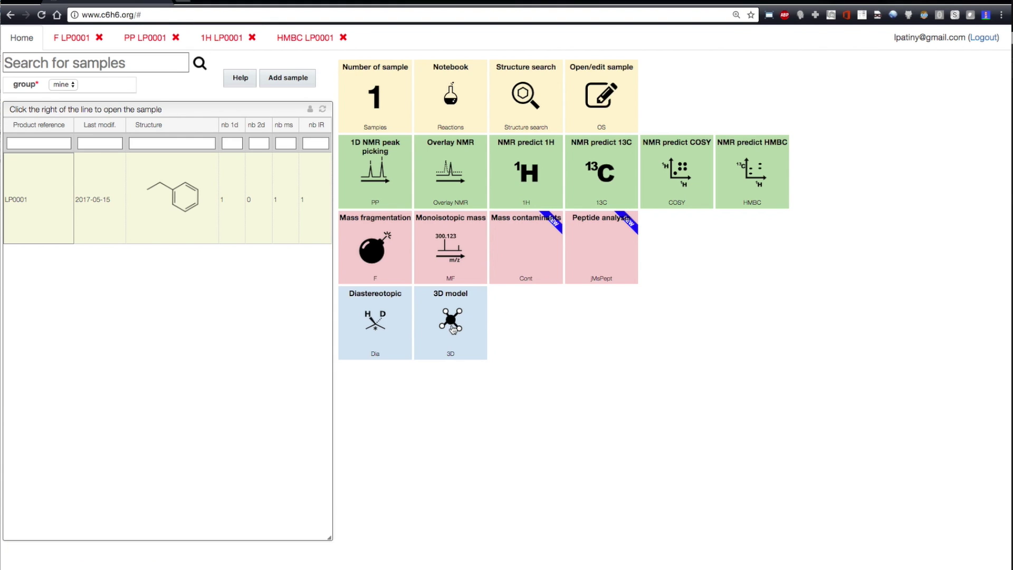
pyautogui.click(452, 328)
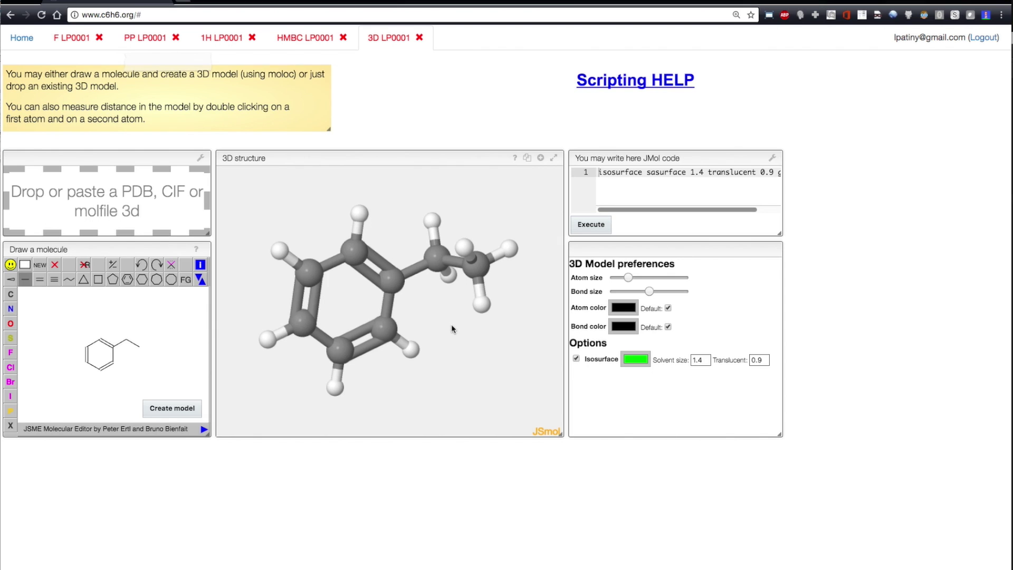
# - Rotate the ethylbenzene model, enlarge its atoms, and measure the 0.238 nm H–H distance
pyautogui.moveTo(451, 324); pyautogui.dragTo(470, 343)
pyautogui.moveTo(627, 277); pyautogui.dragTo(637, 278)
pyautogui.moveTo(518, 323); pyautogui.dragTo(480, 300)
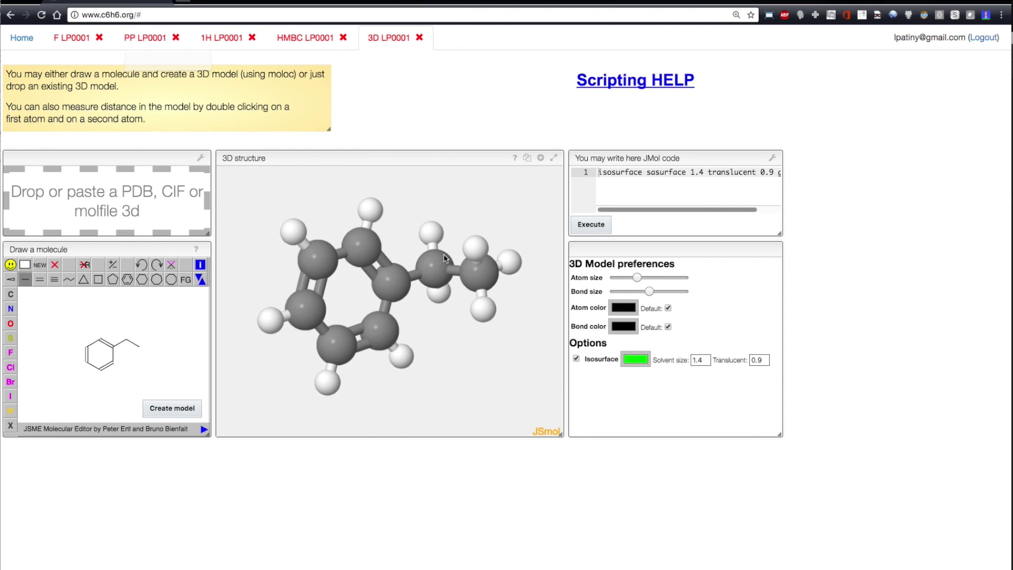
pyautogui.doubleClick(434, 230)
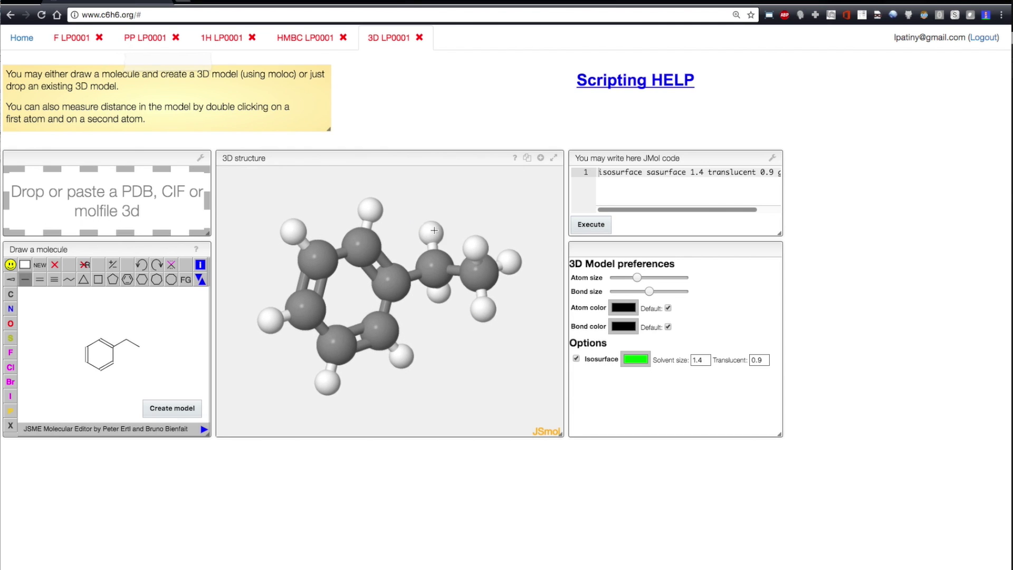
pyautogui.doubleClick(378, 211)
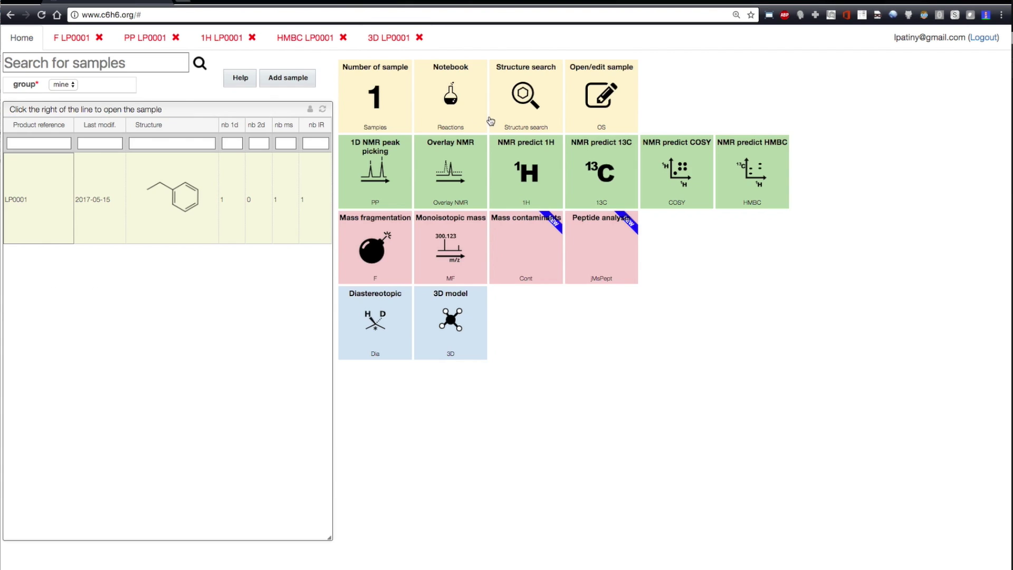
# - Browse reaction CC0019 in the Reactions notebook, then start new reaction LP0002
pyautogui.click(464, 114)
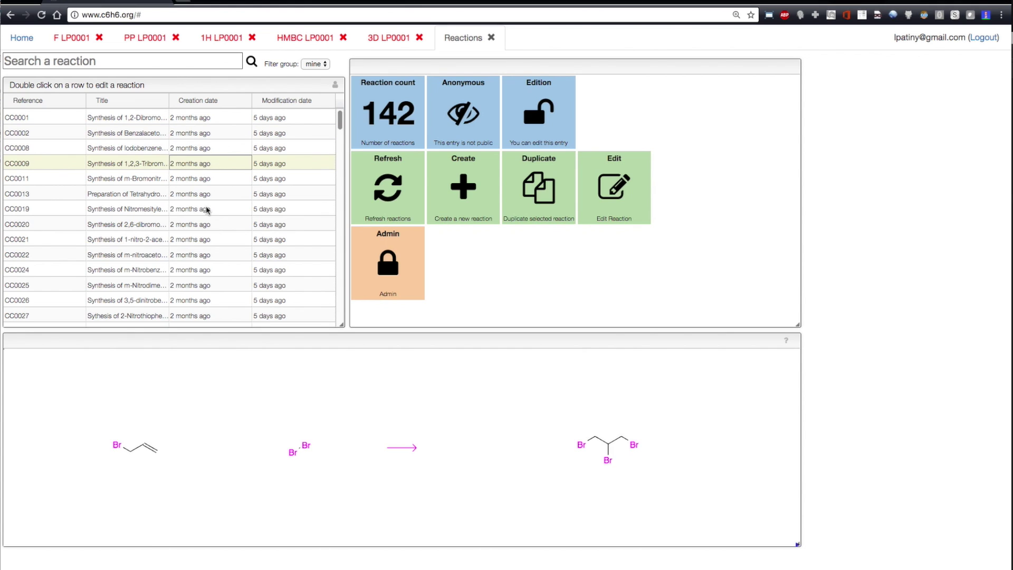
pyautogui.click(206, 210)
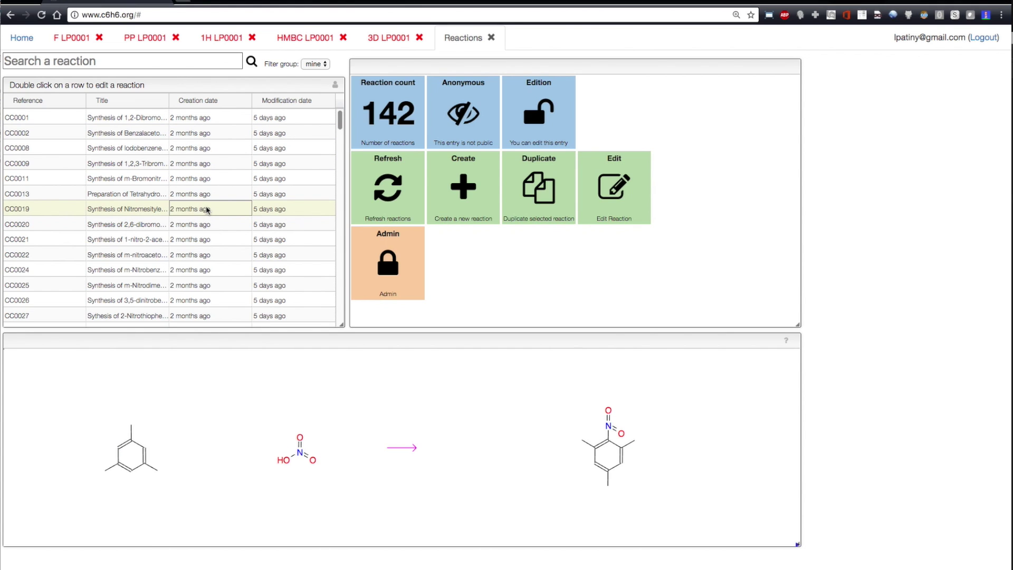
pyautogui.click(464, 190)
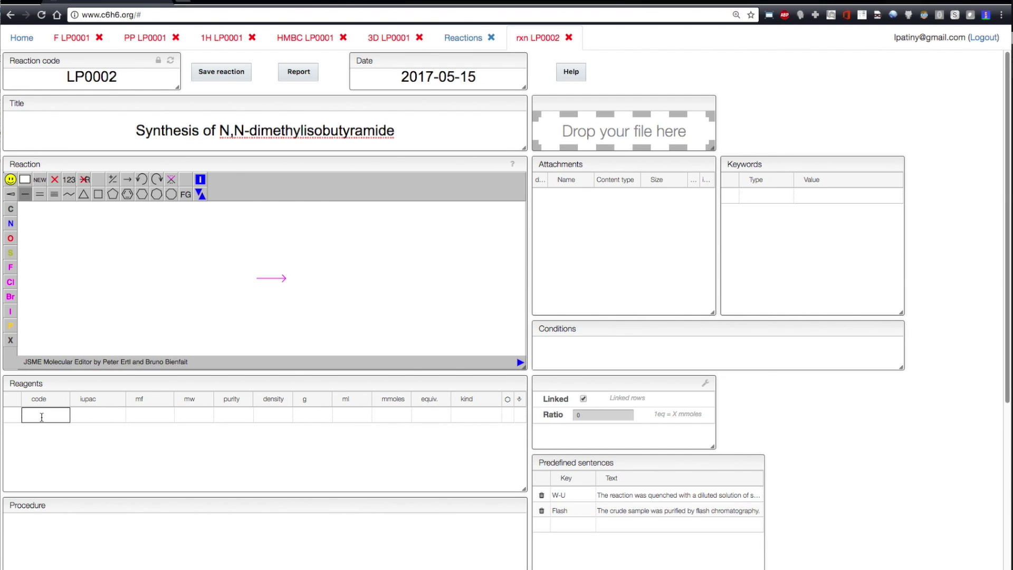
# - Look up 'Me2CHC' as a reagent code and choose isobutyryl chloride (C4H7ClO, MW 106.55)
pyautogui.write('Me2CHCOCl')
pyautogui.press('Return')
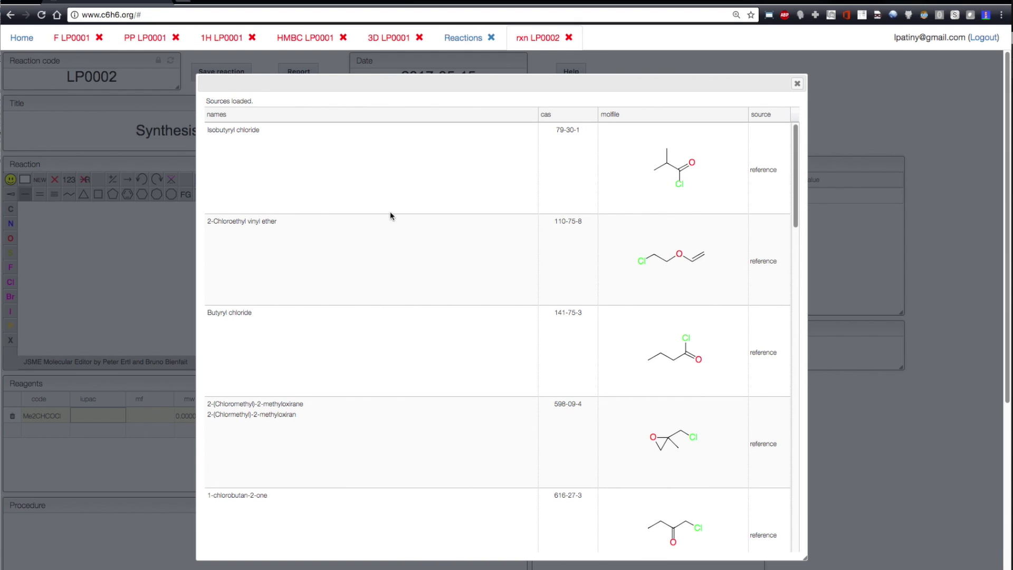
pyautogui.click(407, 170)
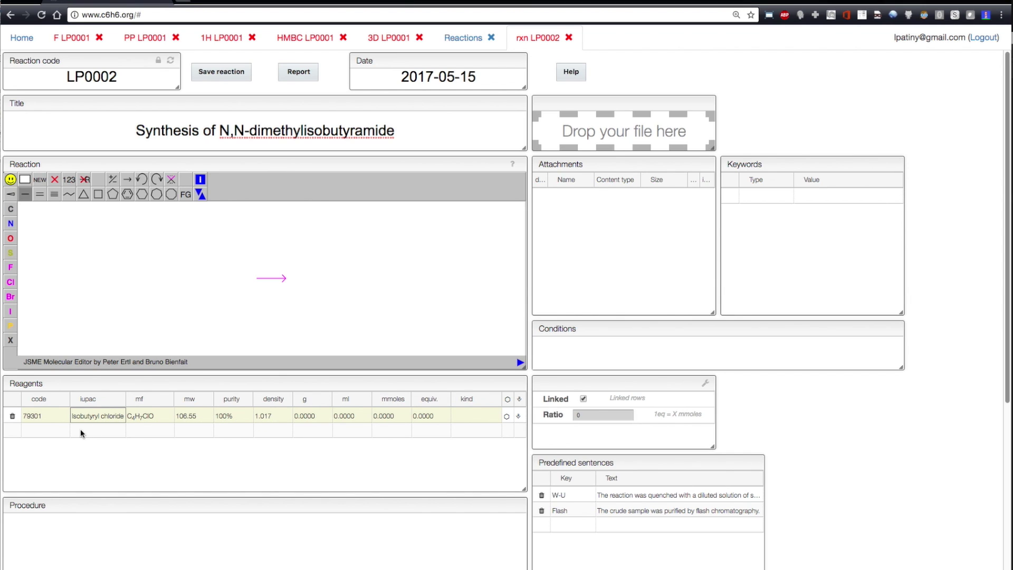
# - Enter 1 g isobutyryl chloride, 2.2 equiv dimethylamine and 10 mL dichloromethane in the Reagents table
pyautogui.click(312, 416)
pyautogui.write('1')
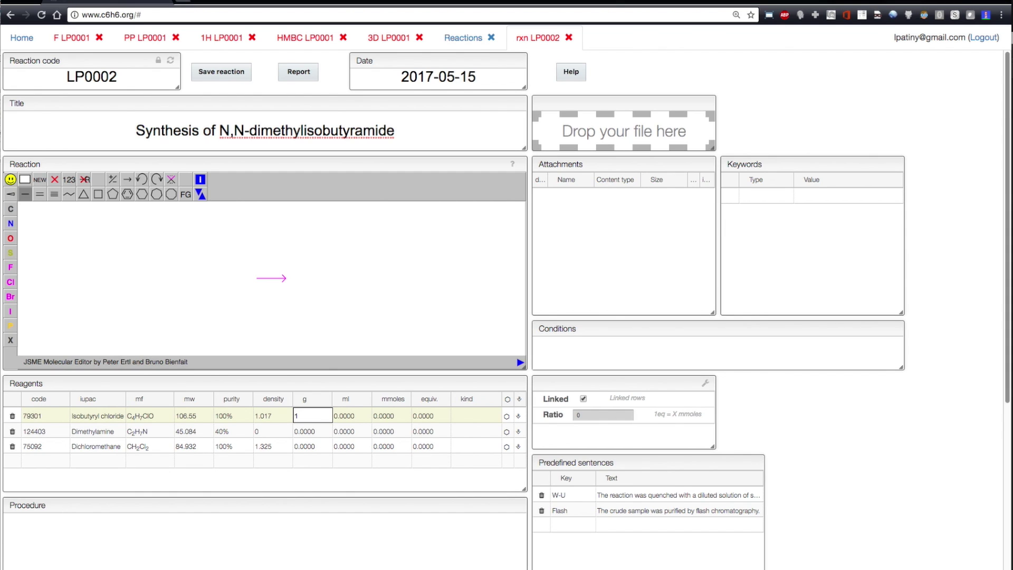
pyautogui.press('Tab')
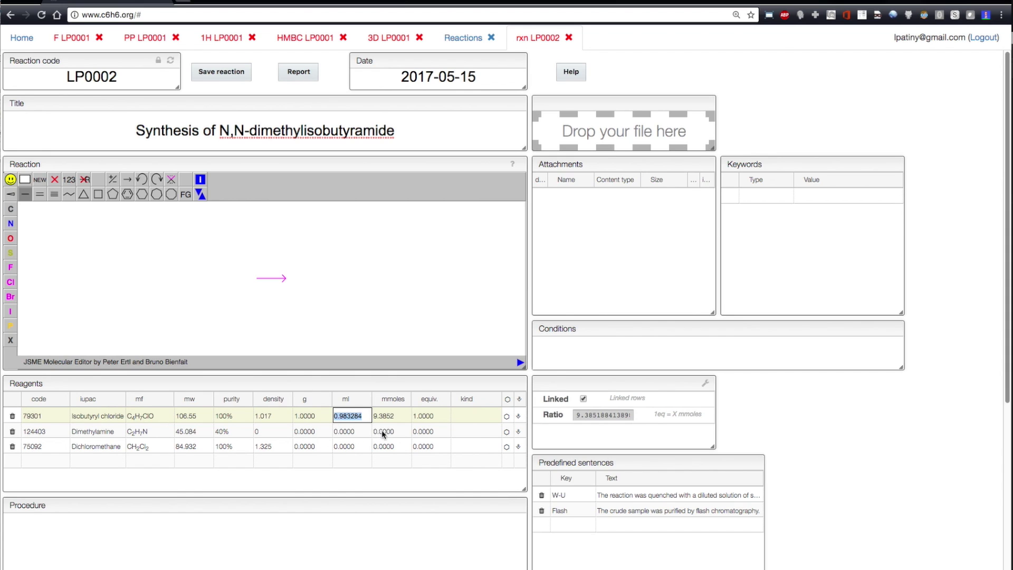
pyautogui.click(427, 433)
pyautogui.write('2.2')
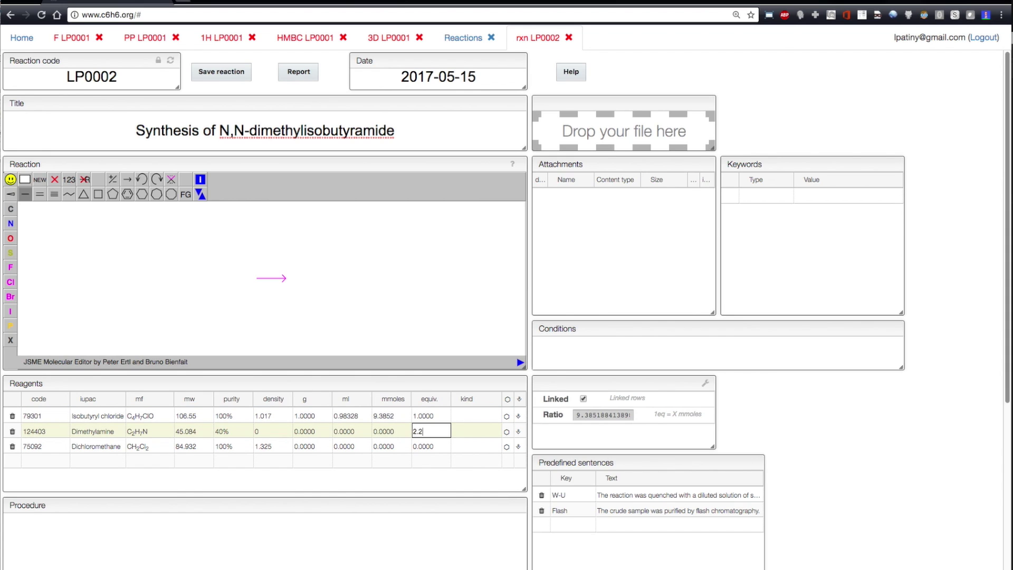
pyautogui.press('Tab')
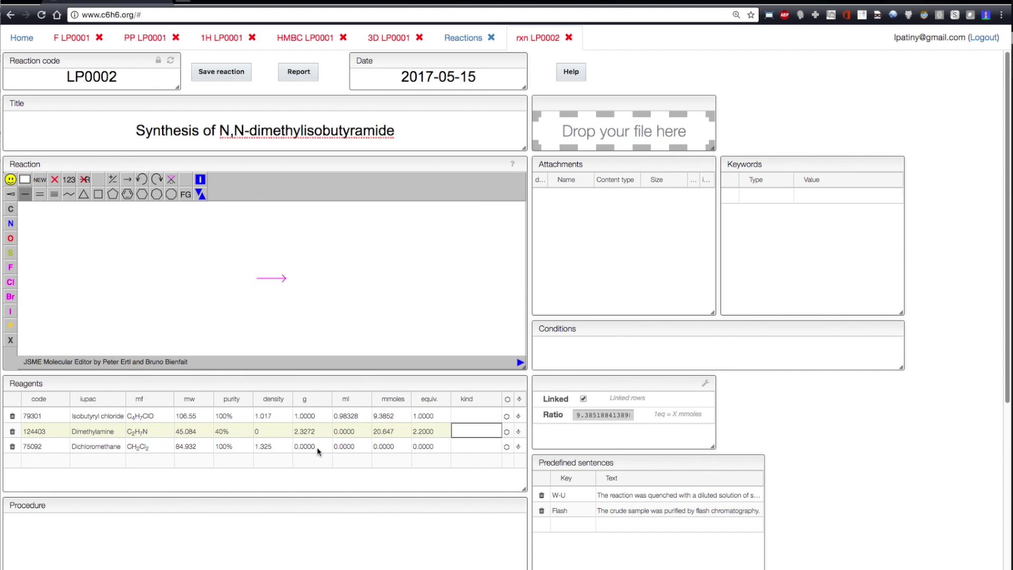
pyautogui.click(361, 446)
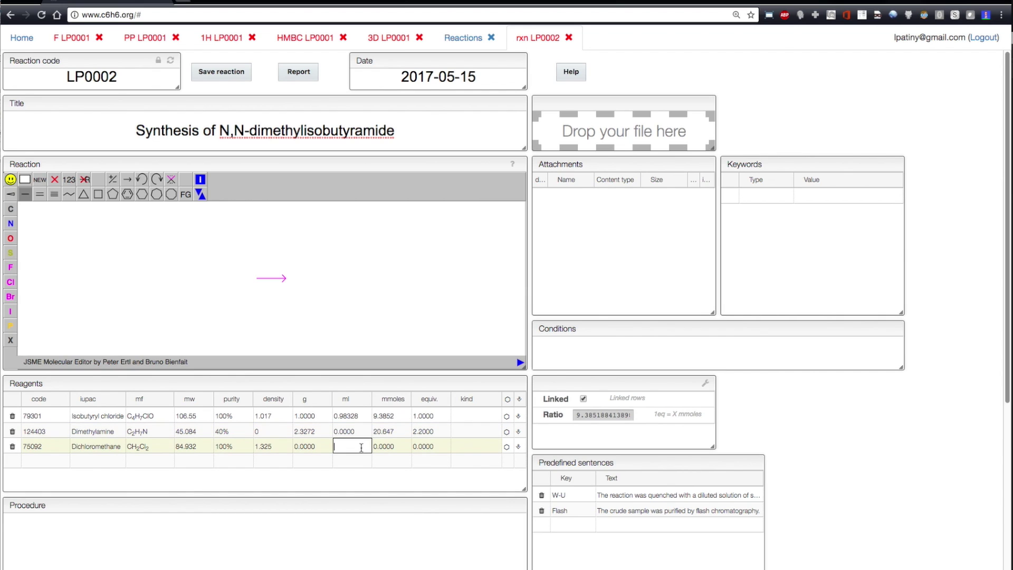
pyautogui.write('10')
pyautogui.press('Tab')
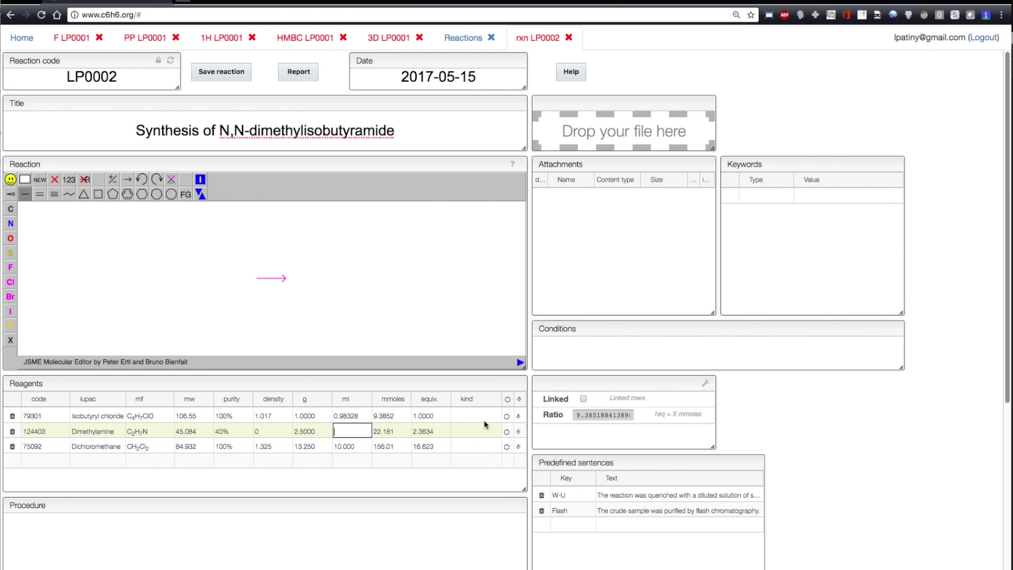
# - Draw both reagents reacting to an amide product, replacing the acid chloride's Cl with a substituted nitrogen
pyautogui.click(507, 416)
pyautogui.click(506, 432)
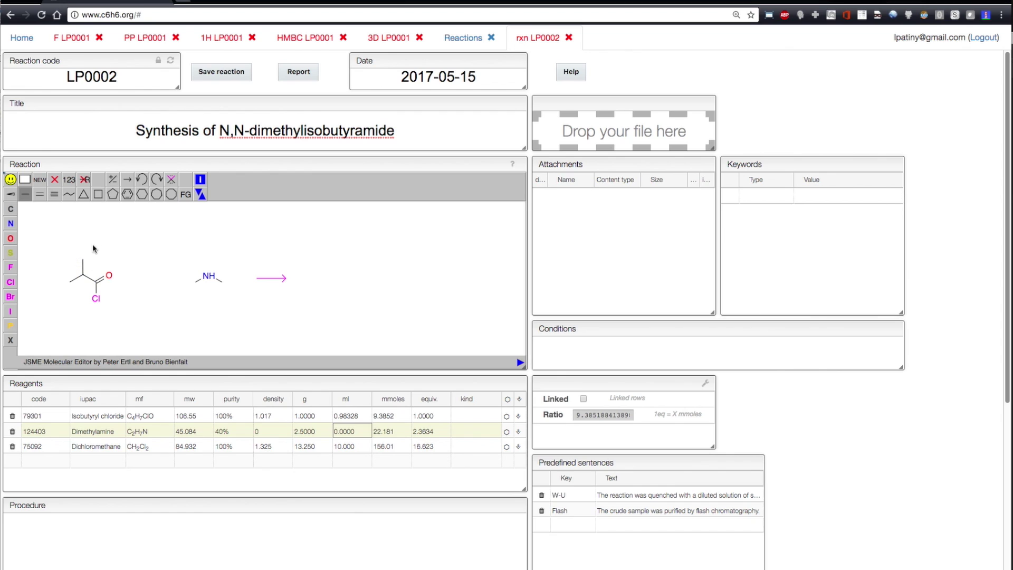
pyautogui.click(126, 180)
pyautogui.press('n')
pyautogui.click(461, 299)
pyautogui.click(462, 299)
pyautogui.click(448, 304)
pyautogui.click(475, 305)
pyautogui.scroll(-5, 840, 474)
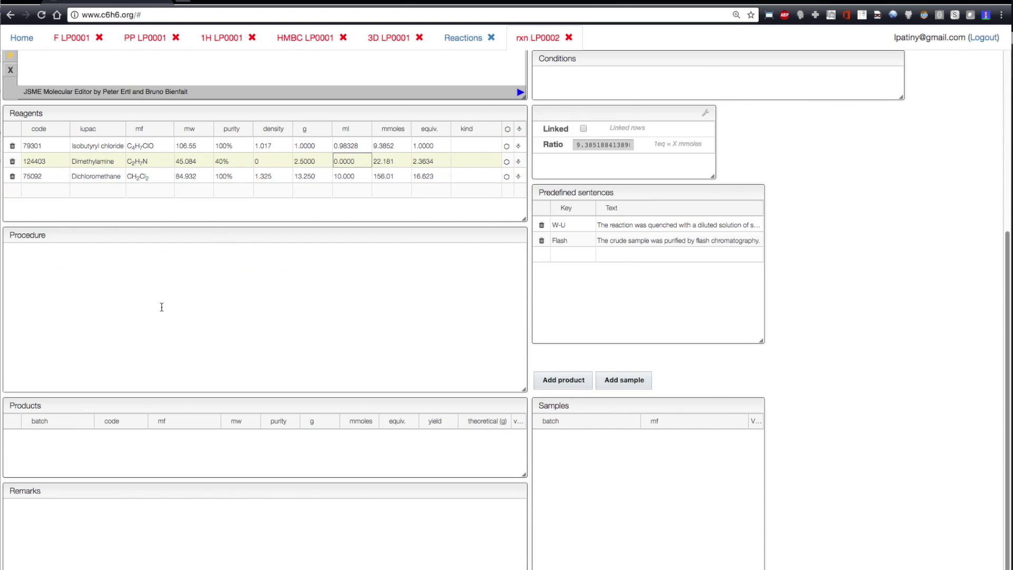
# - Write the procedure 'In a flask I put' with reagent amounts, NaOH work-up and flash purification sentences
pyautogui.click(174, 305)
pyautogui.write('In a flas')
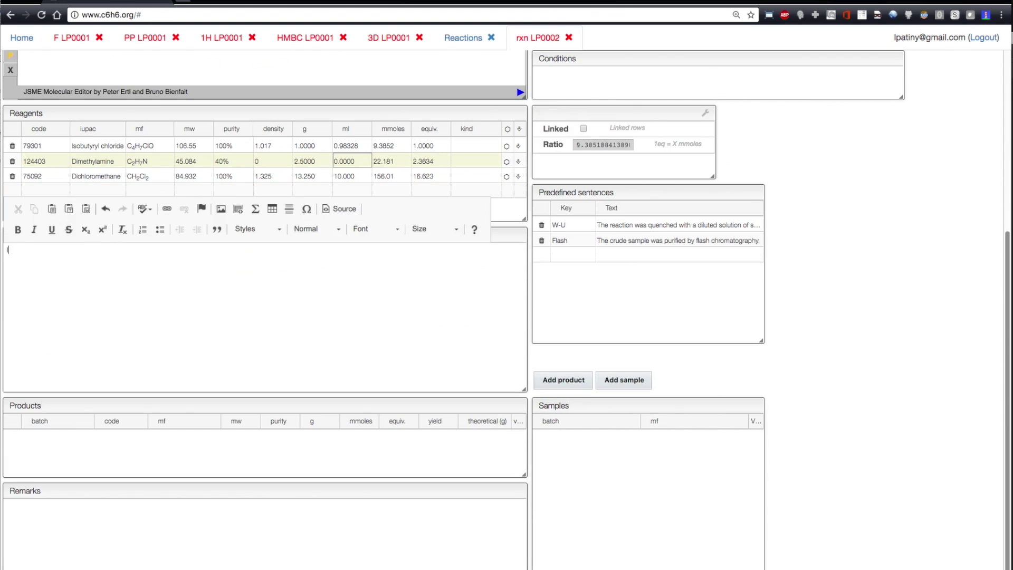
pyautogui.write('k I put')
pyautogui.click(519, 162)
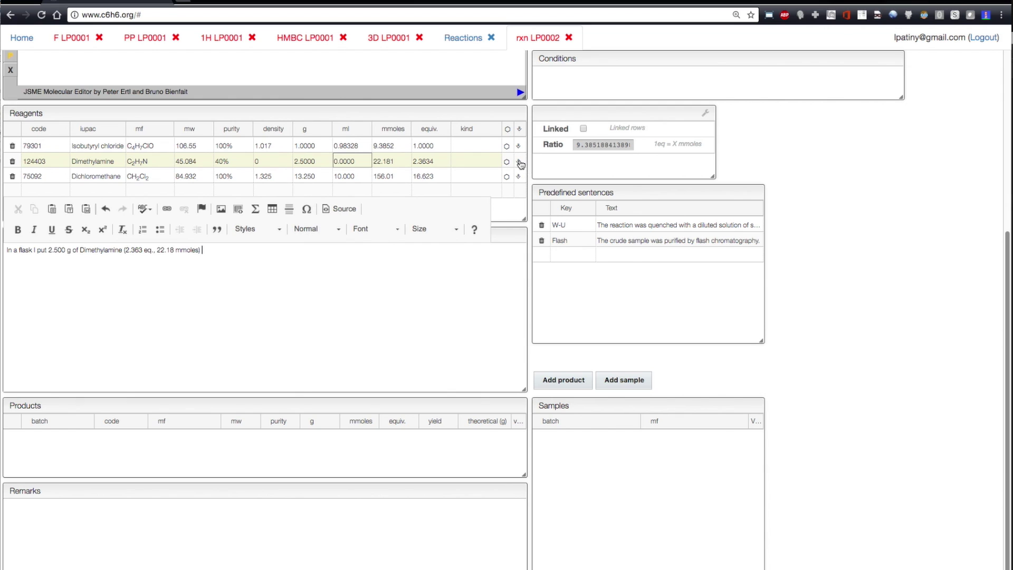
pyautogui.click(611, 230)
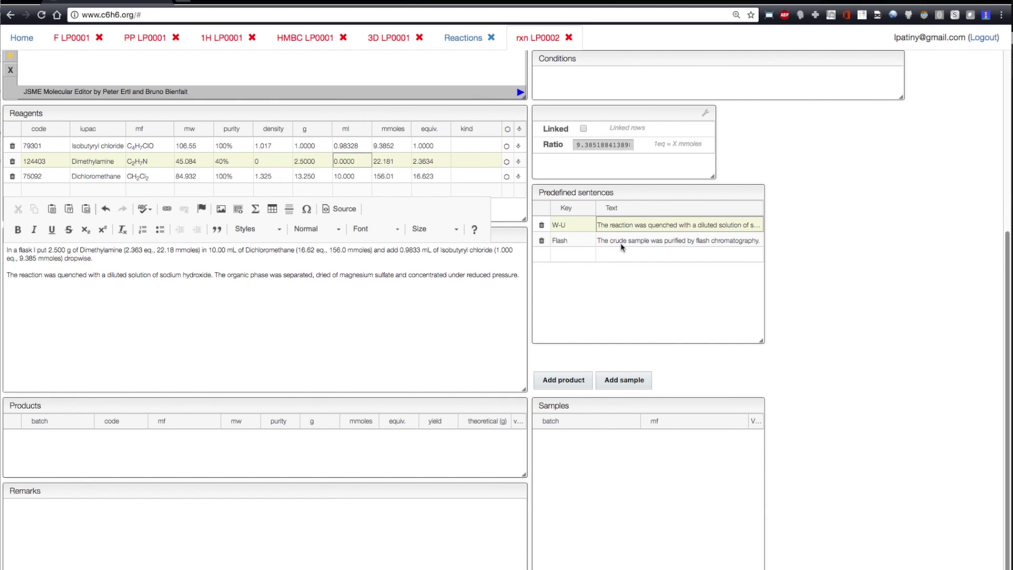
pyautogui.click(622, 241)
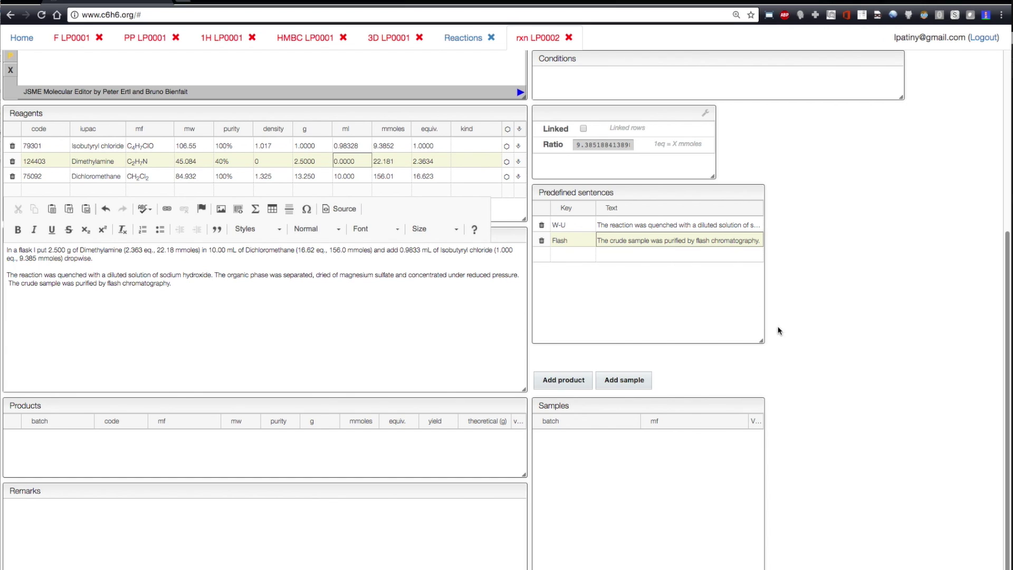
# - Add product F1 to the products table and enter its mass as 1 g
pyautogui.click(573, 381)
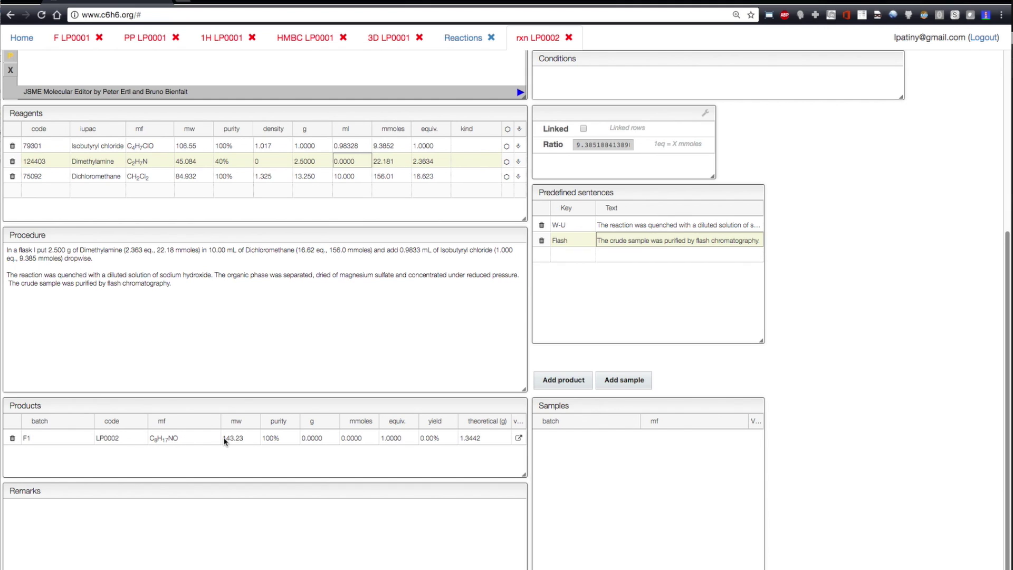
pyautogui.click(319, 439)
pyautogui.write('1')
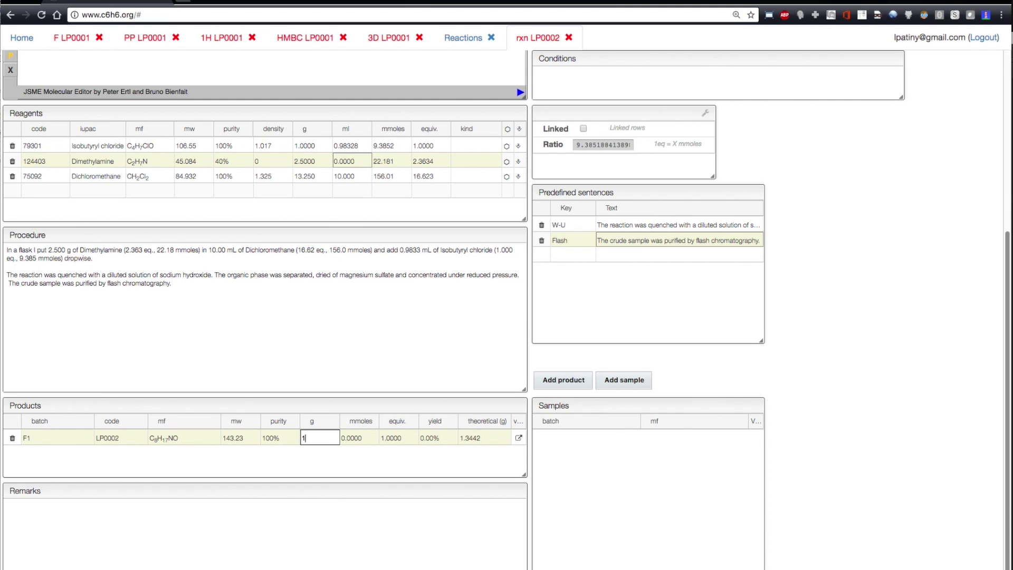